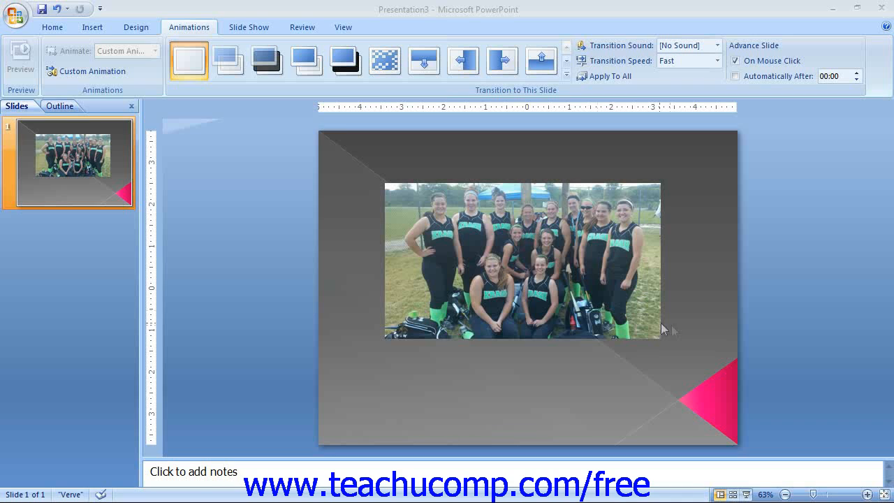
Select the team photo on the slide and open the custom animation settings for it.
click(463, 257)
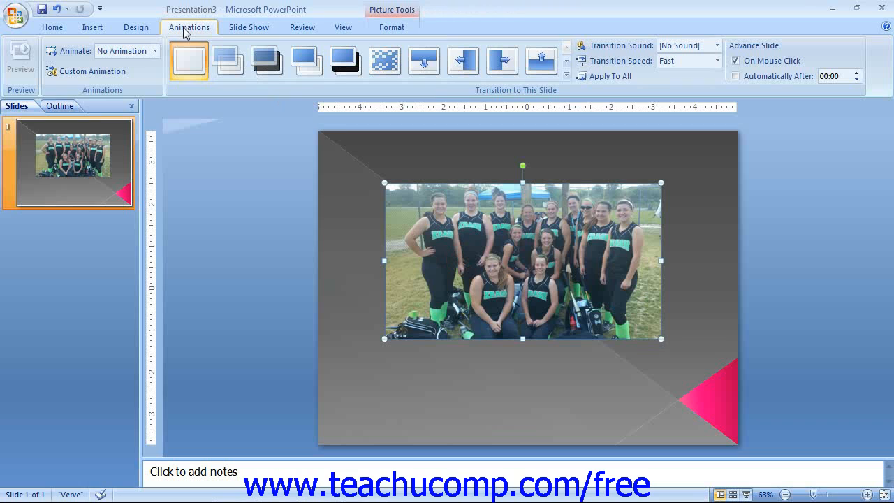
click(155, 51)
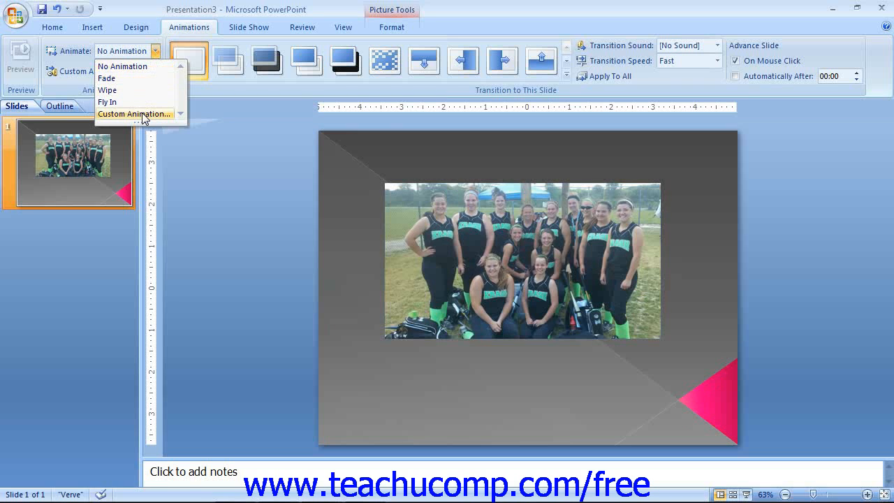
click(142, 114)
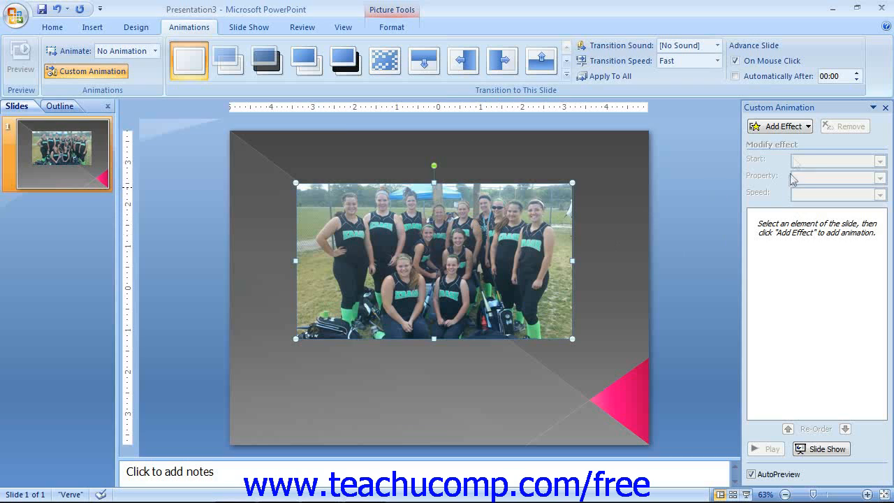
Preview the Box and Circle entrance effects from the full effects list and apply the Diamond entrance effect to the photo.
click(795, 128)
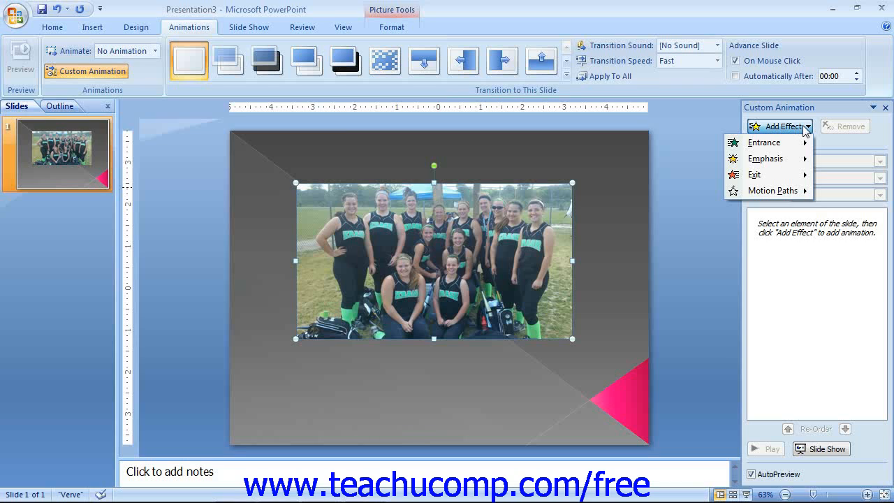
mouse_move(780, 146)
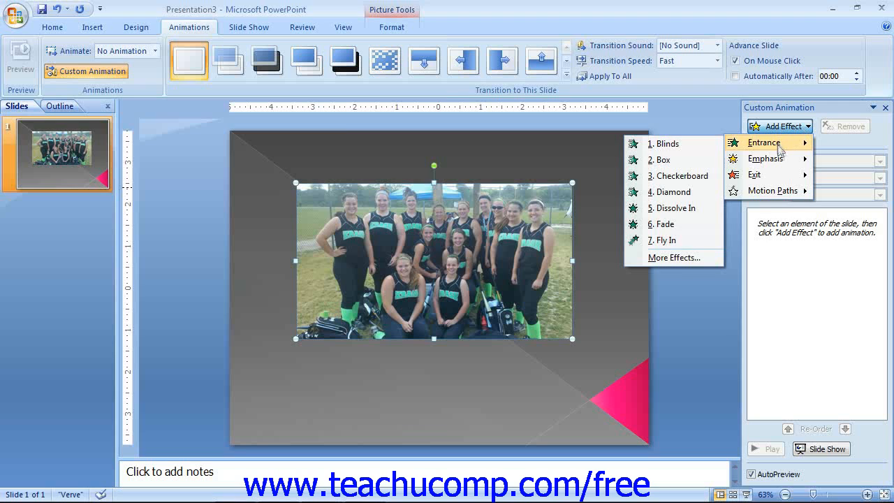
mouse_move(781, 170)
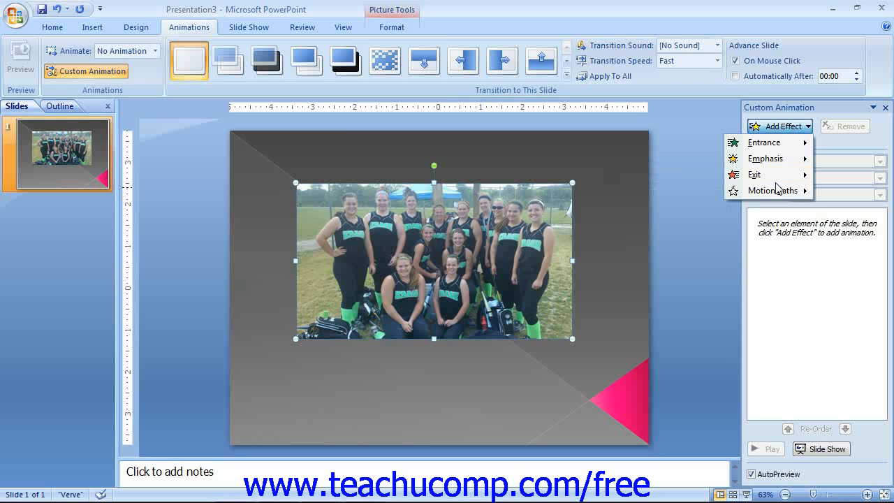
mouse_move(779, 193)
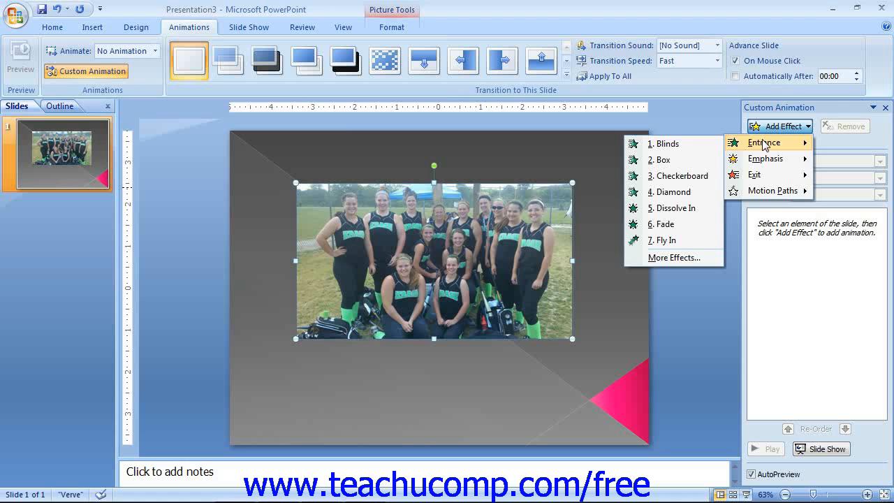
click(660, 260)
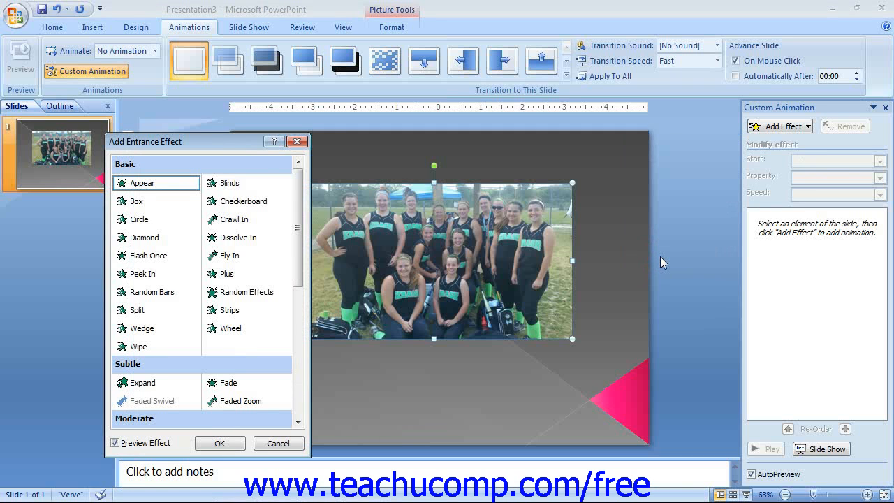
drag(228, 146, 712, 123)
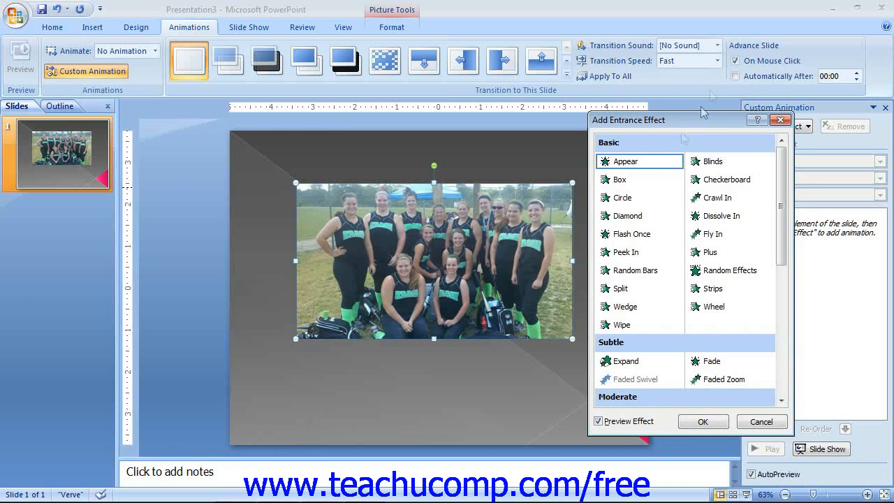
click(637, 180)
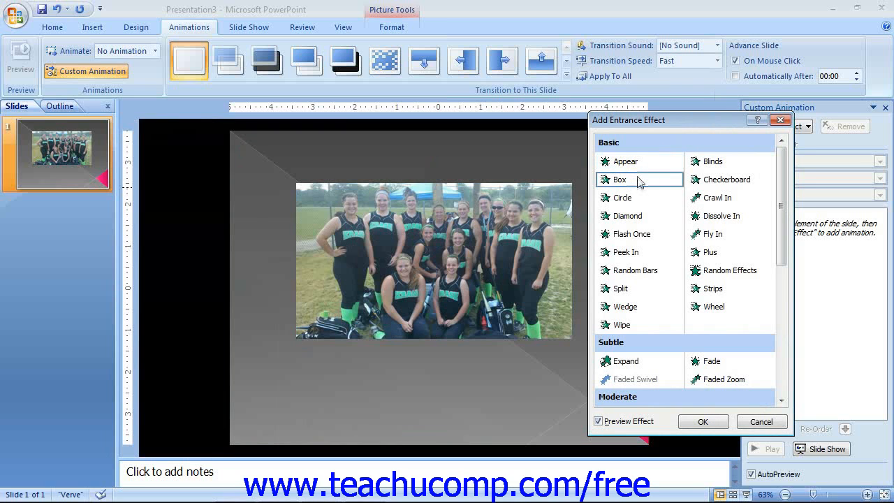
click(632, 199)
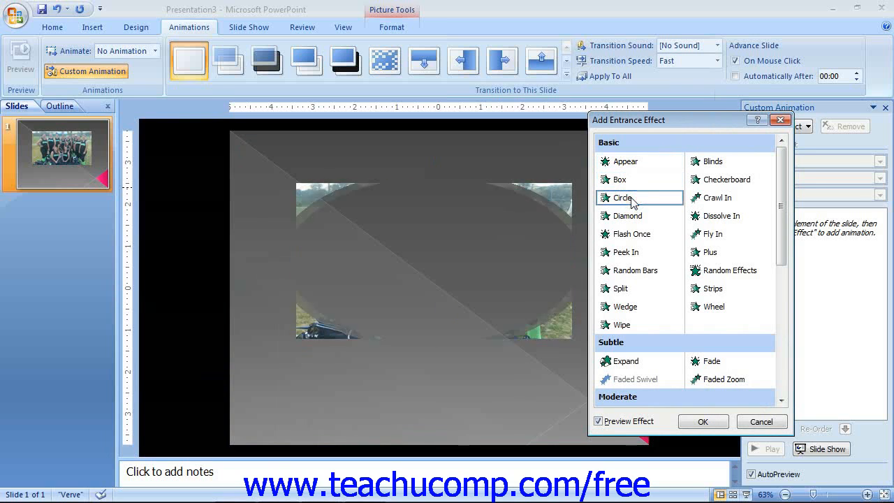
click(633, 217)
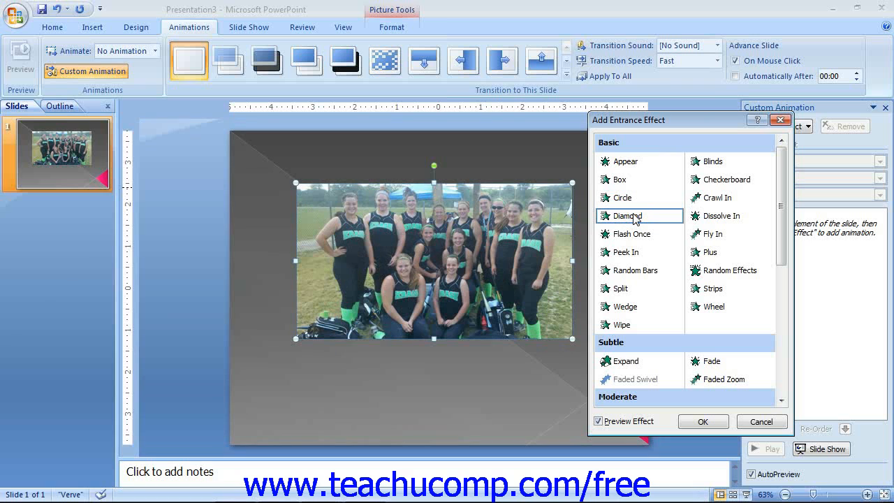
click(602, 422)
click(602, 424)
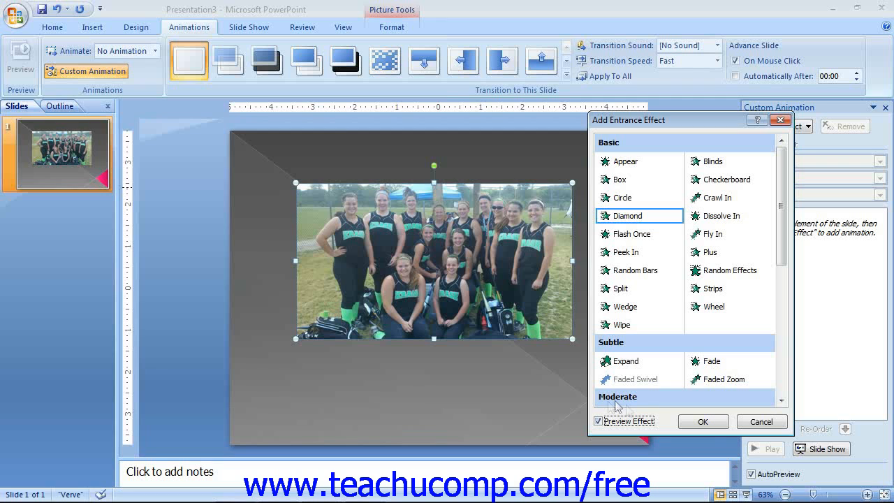
click(702, 421)
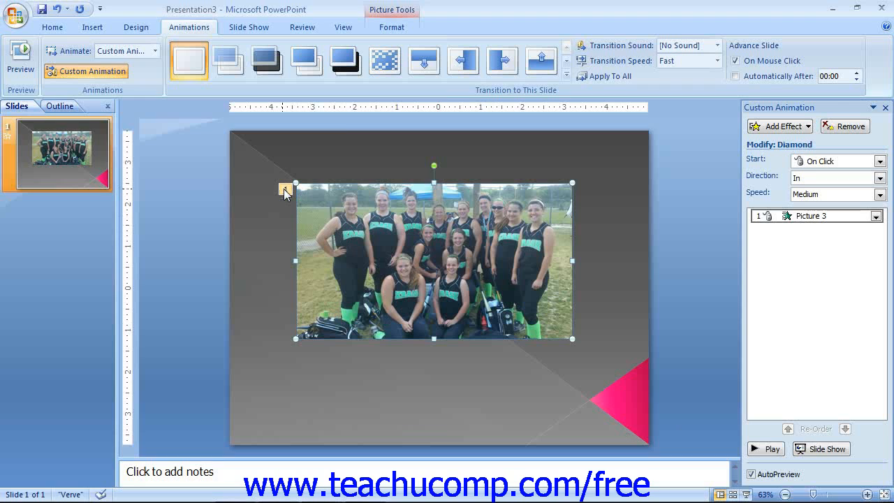
Add a Blinds exit effect to the photo.
click(783, 125)
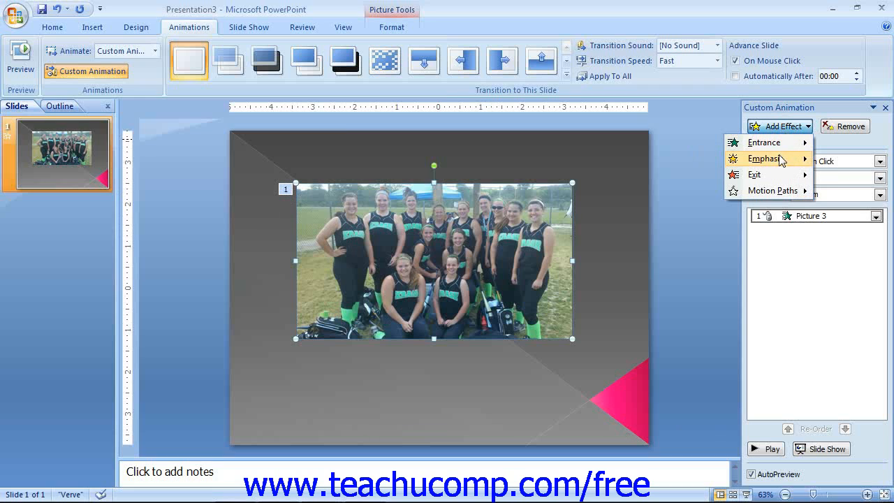
mouse_move(770, 178)
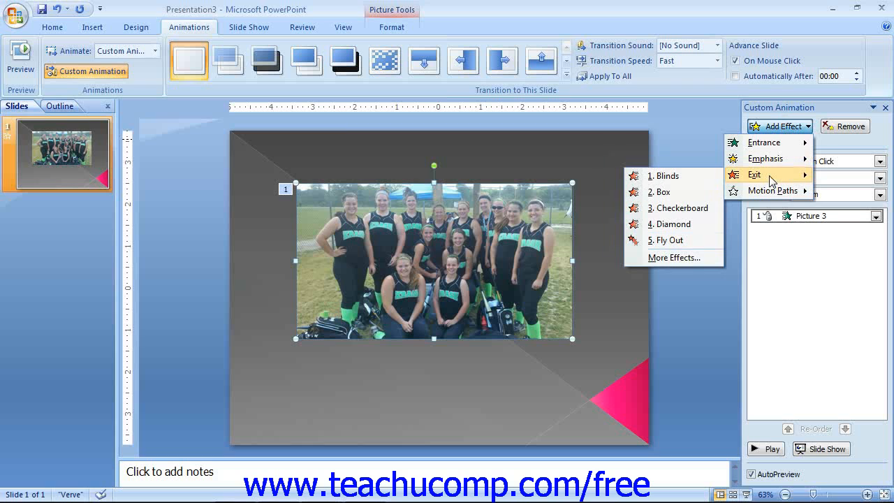
click(709, 175)
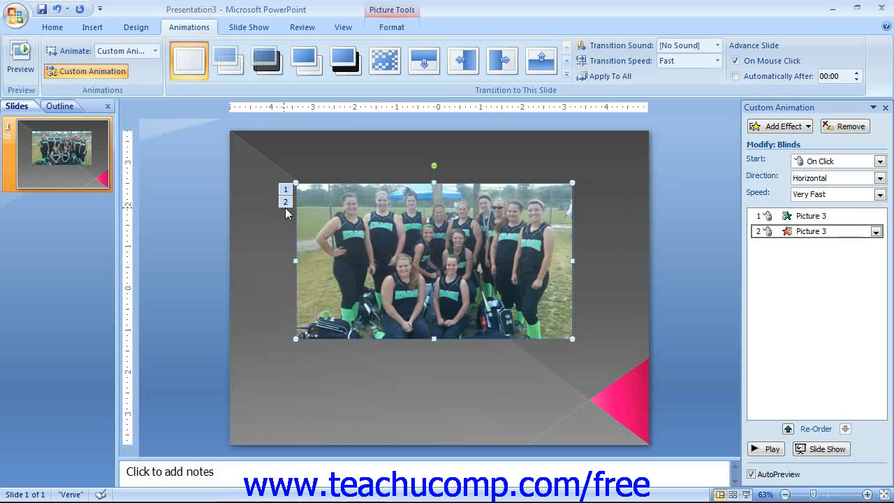
Select the entrance and exit effects of the photo in turn to compare their settings.
click(786, 217)
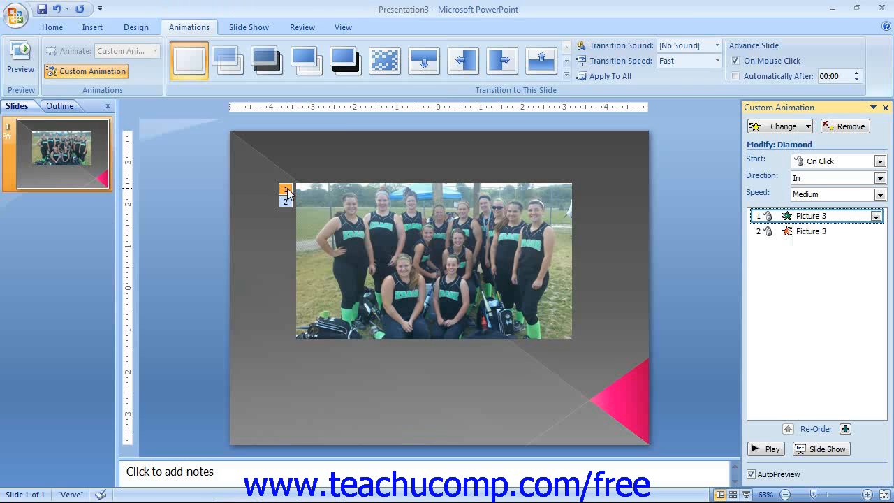
click(813, 232)
click(811, 217)
click(808, 227)
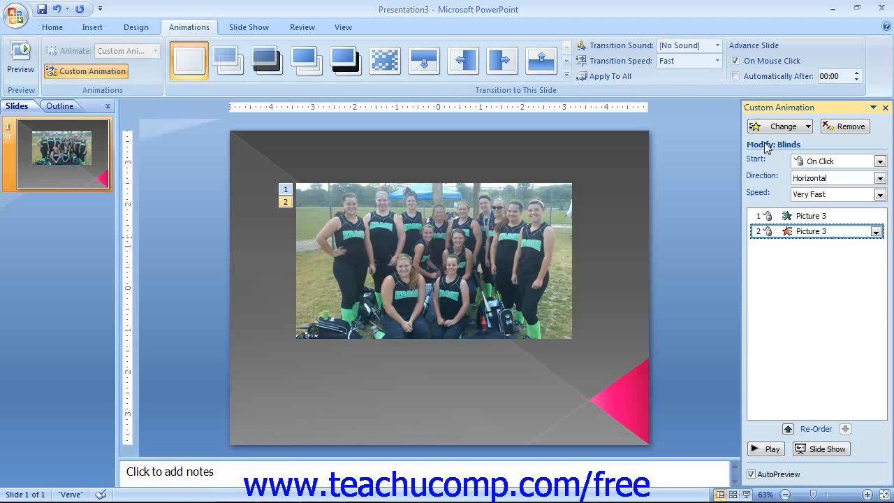
Set the Diamond entrance effect to start On Click and review its direction choices.
click(797, 216)
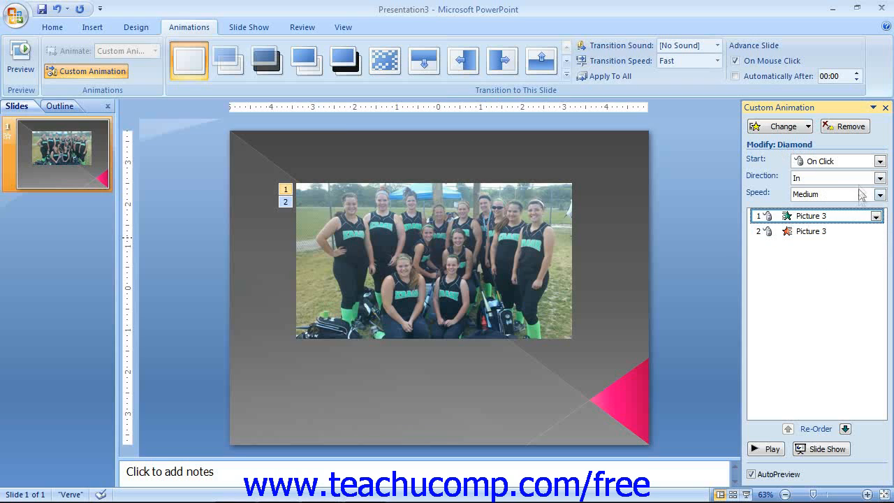
click(880, 161)
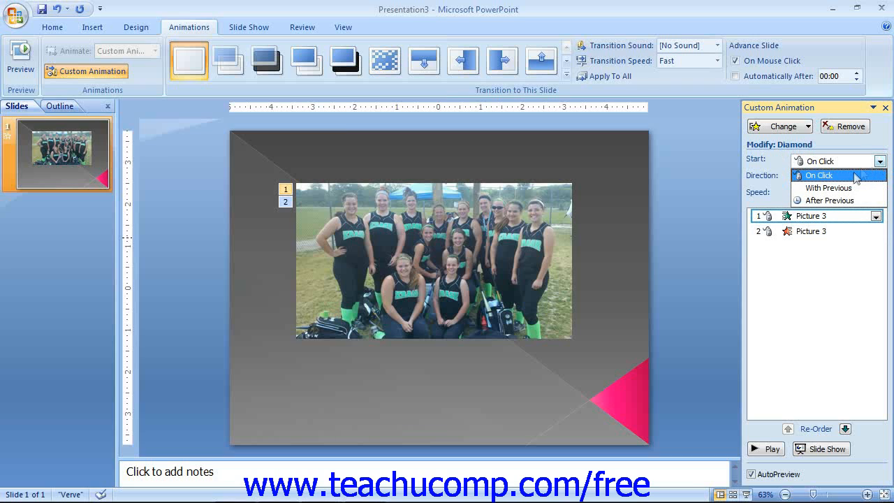
click(853, 176)
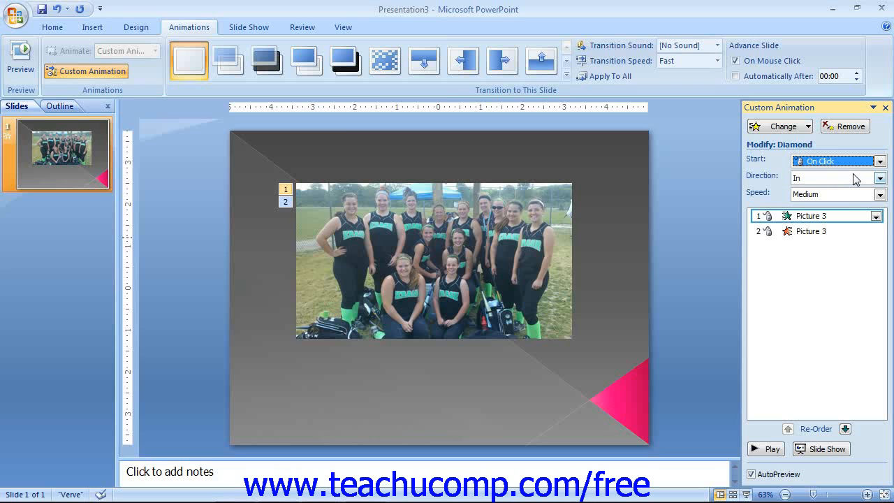
click(855, 179)
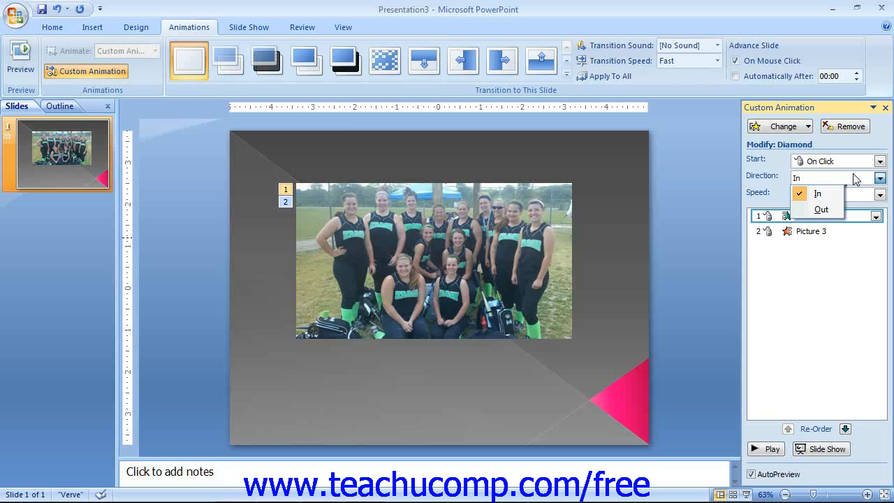
click(855, 178)
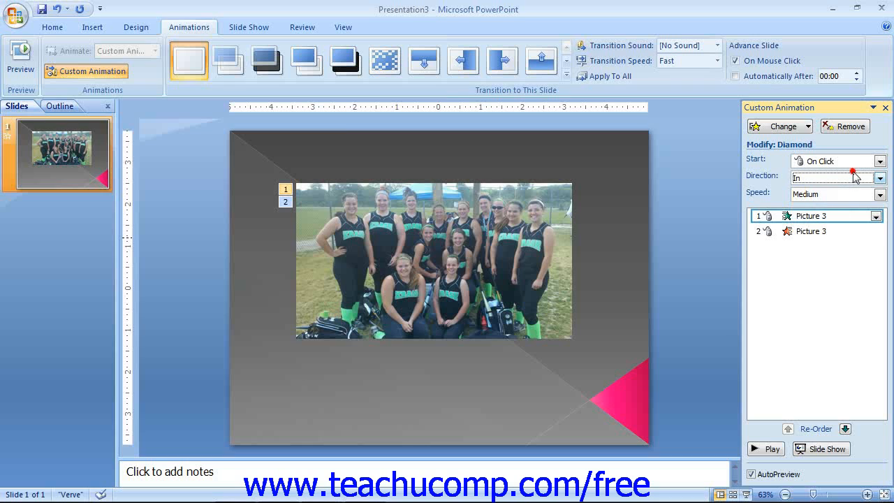
Review the direction and speed choices of the Blinds exit effect.
click(804, 231)
click(843, 179)
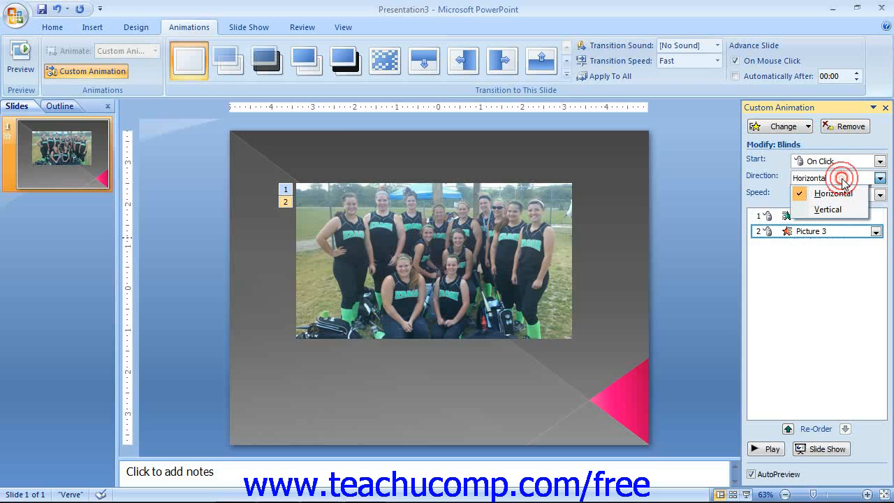
click(844, 183)
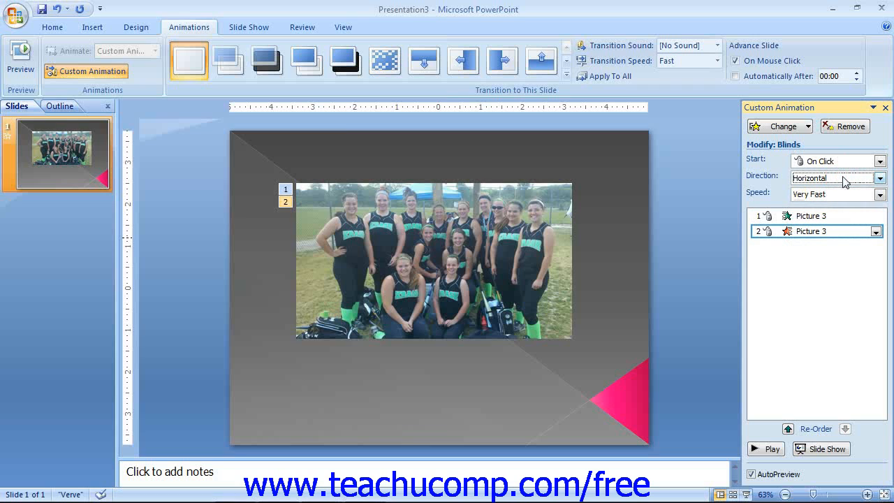
click(841, 195)
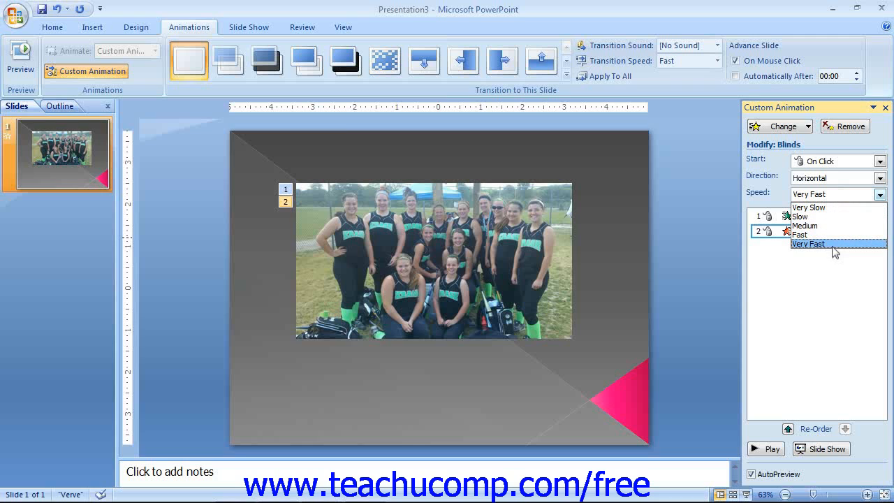
click(838, 194)
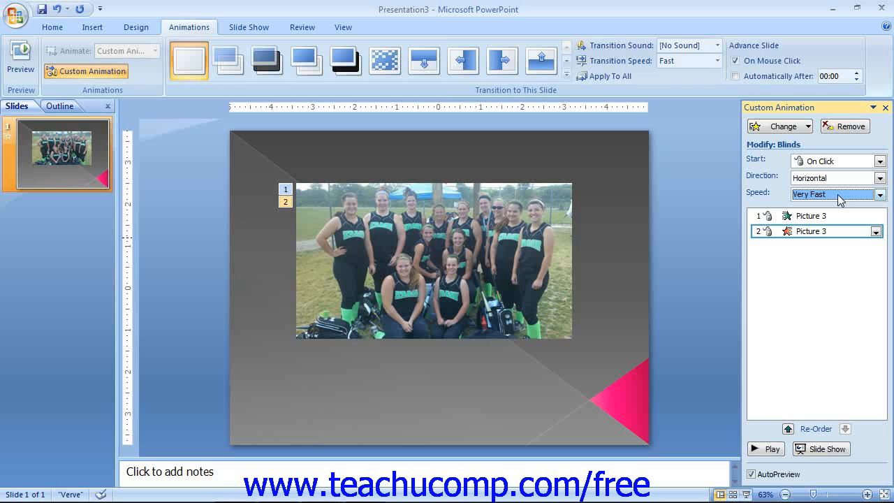
Examine the effect options and timing settings of the Diamond entrance effect.
click(876, 216)
click(876, 217)
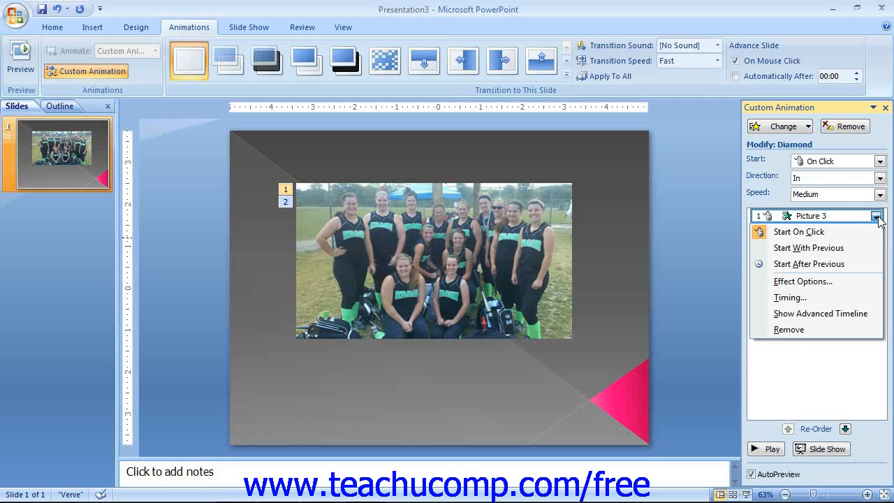
click(846, 285)
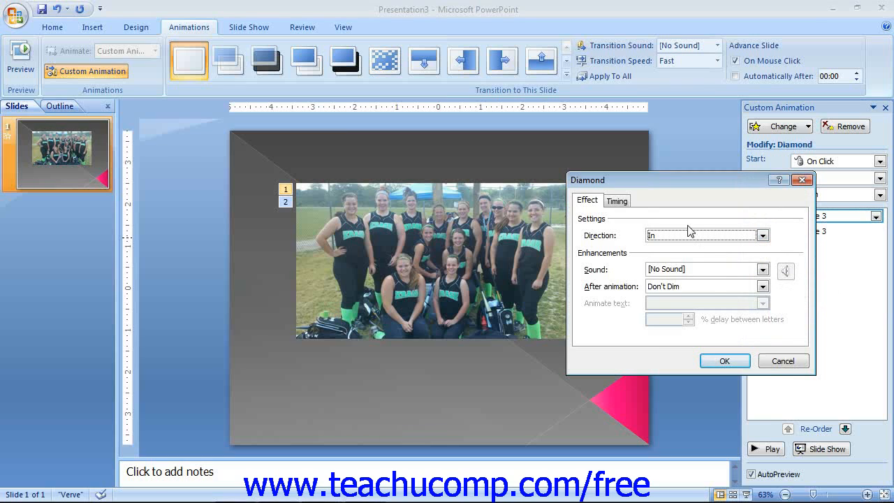
click(619, 200)
click(587, 201)
click(724, 362)
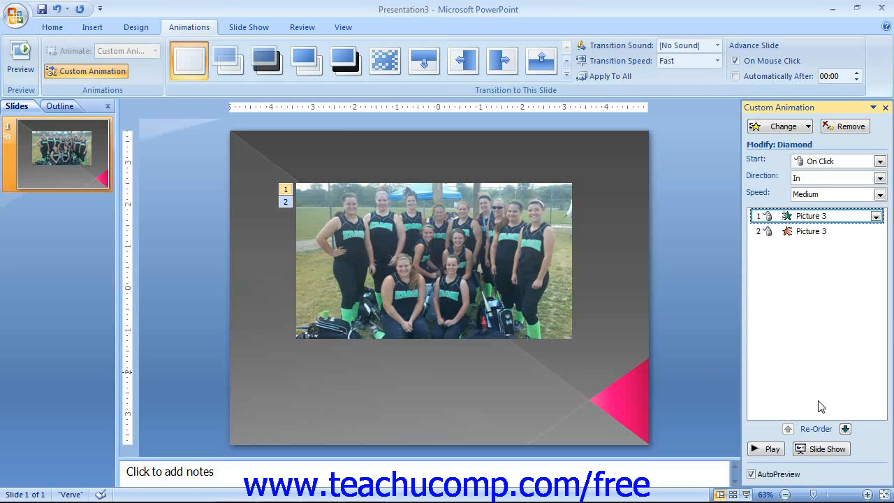
Play the slide's animations, and turn AutoPreview off and on again.
click(766, 450)
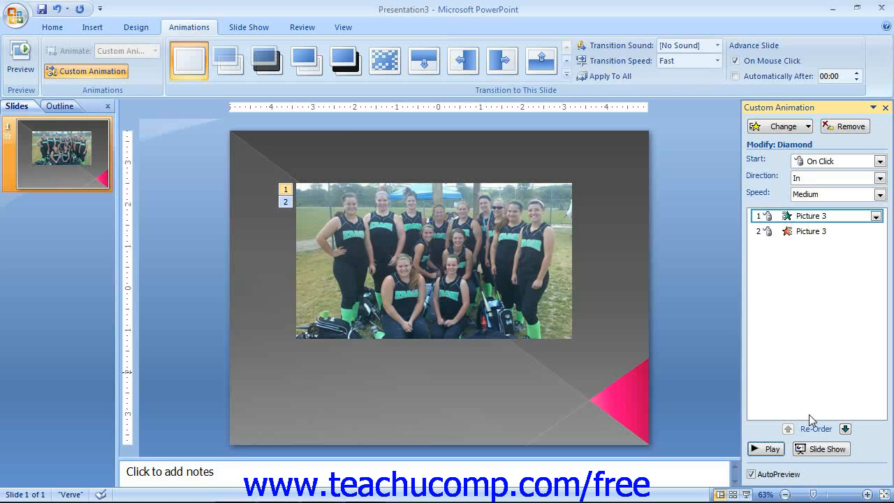
click(752, 475)
click(753, 475)
Move the Diamond entrance effect down and back up in the animation order, and remove it from the photo.
click(803, 218)
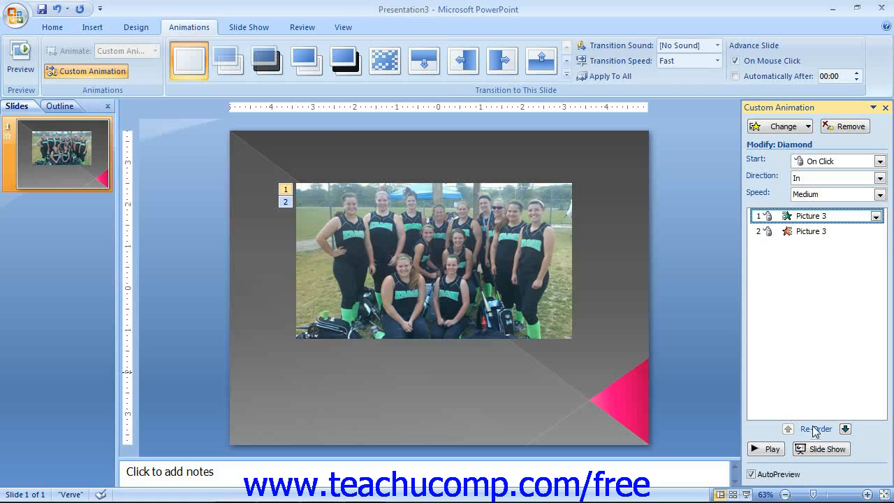
click(845, 429)
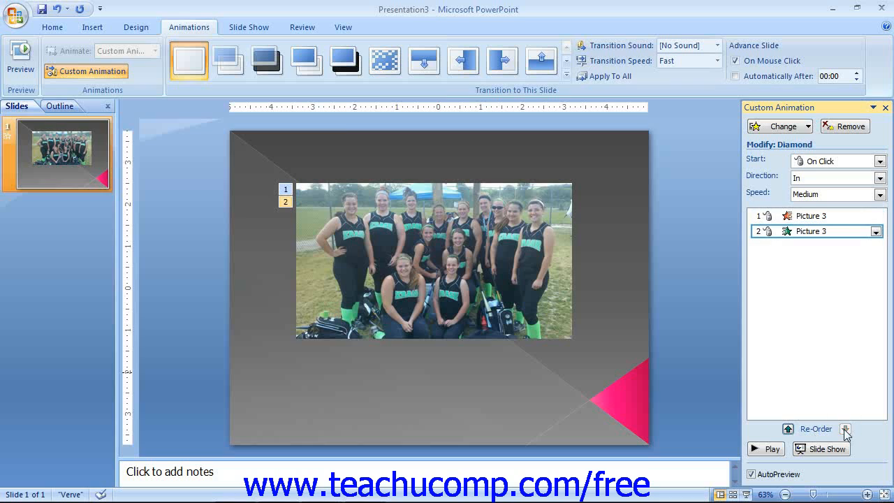
click(788, 429)
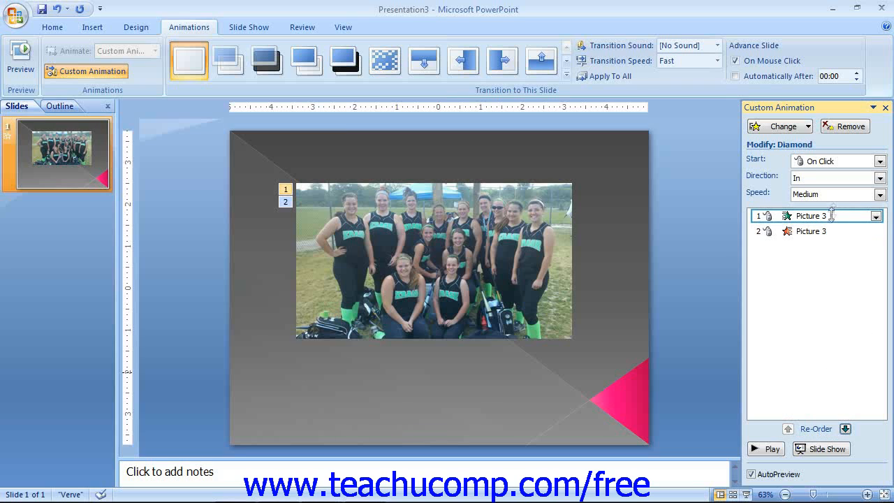
click(852, 128)
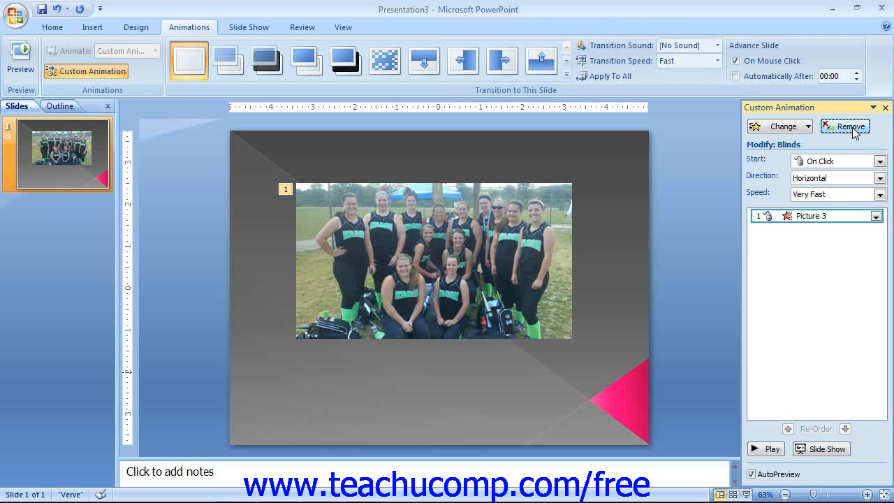